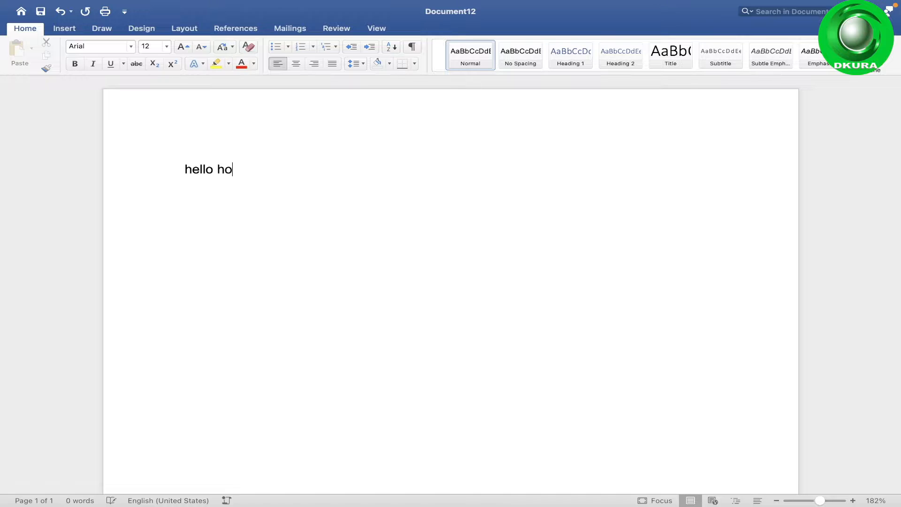
# Complete the sample line "hello how are you ?" and review the font list and the Font dialog's settings.
pyautogui.write('u ?')
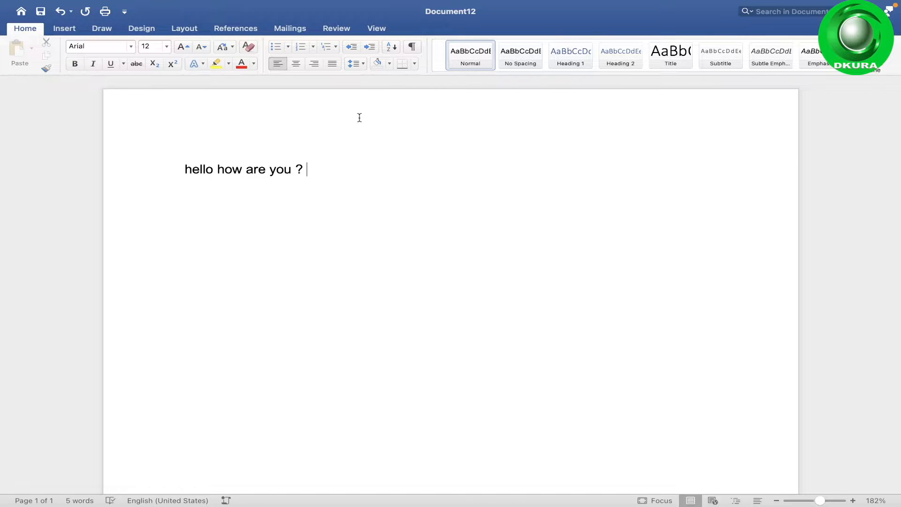
pyautogui.click(129, 47)
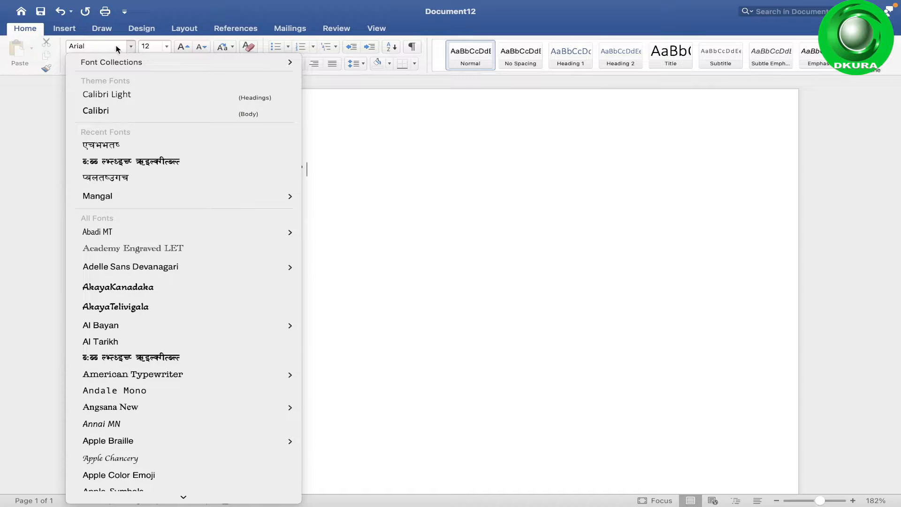
pyautogui.click(386, 185)
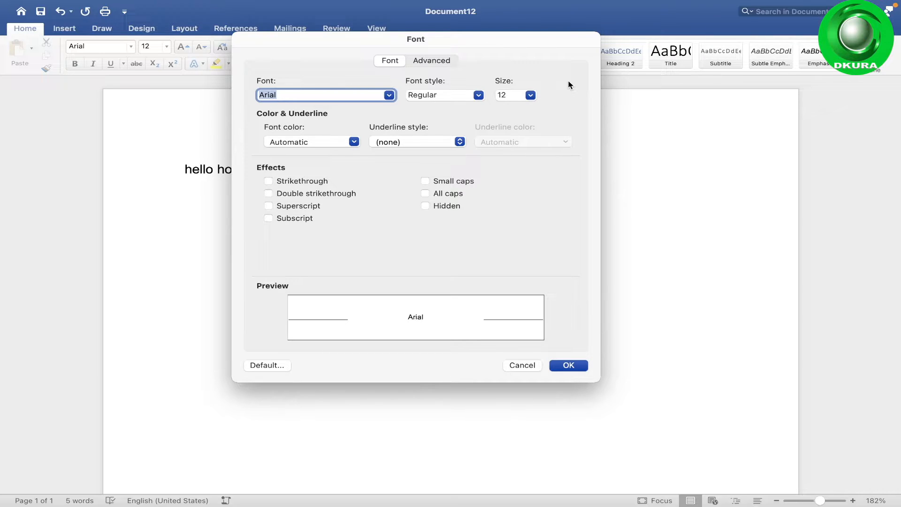
pyautogui.click(580, 365)
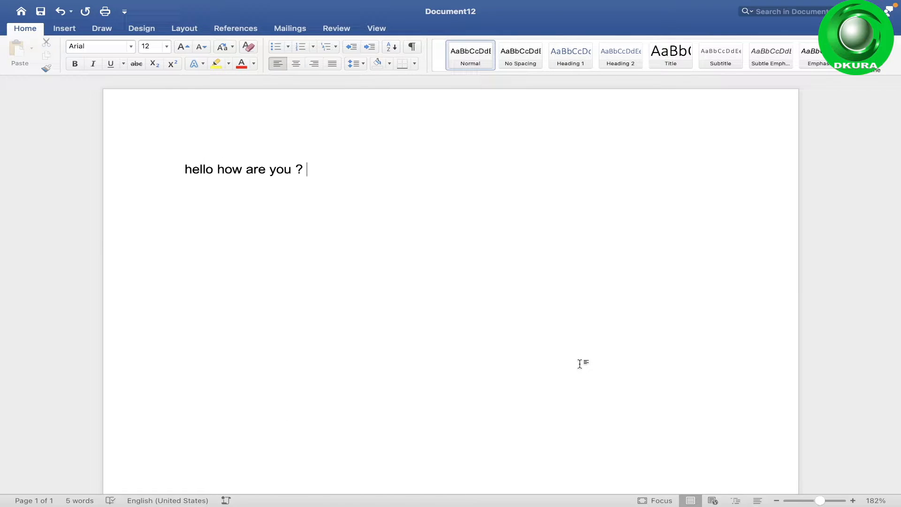
# Start recording the macro Macro1 for all documents, with Command+N assigned as its keyboard shortcut.
pyautogui.click(378, 28)
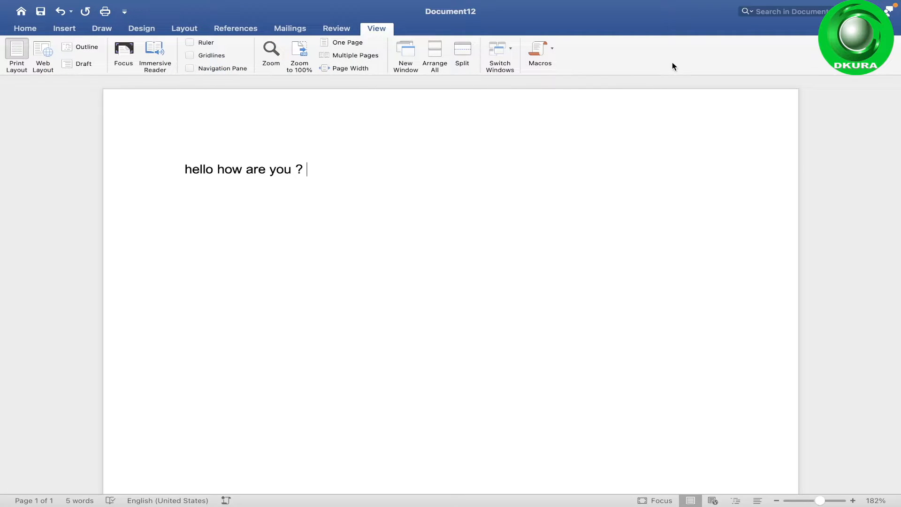
pyautogui.click(552, 54)
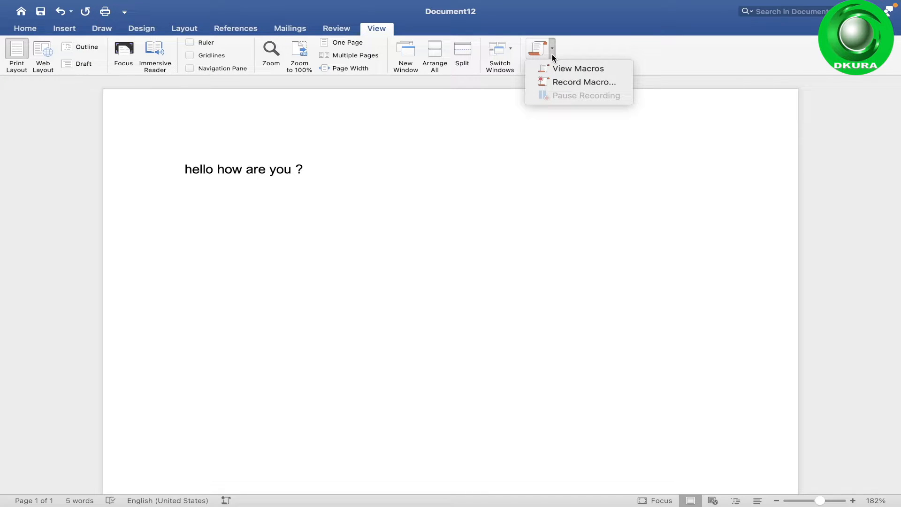
pyautogui.click(584, 82)
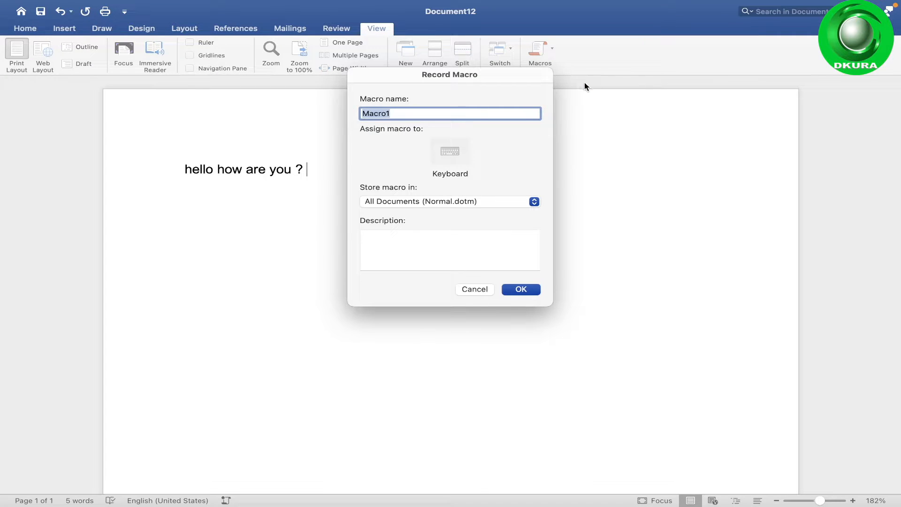
pyautogui.click(446, 160)
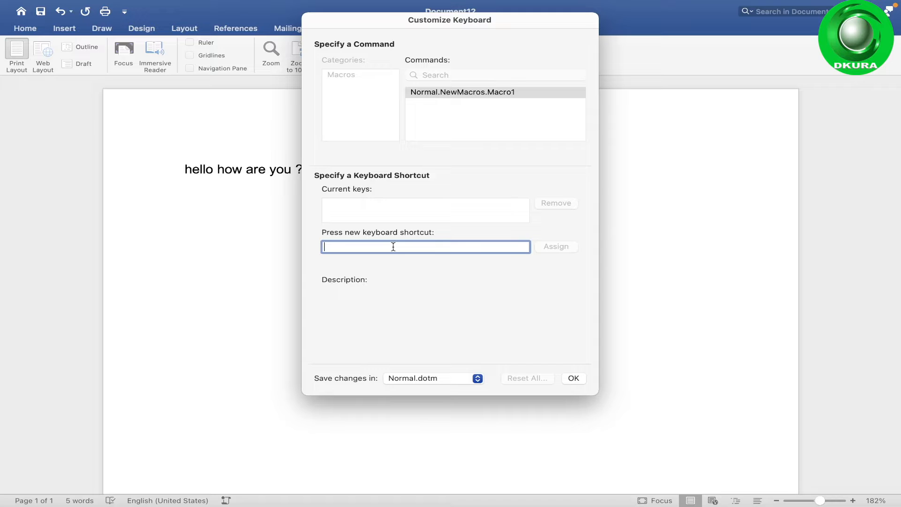
pyautogui.press('super+n')
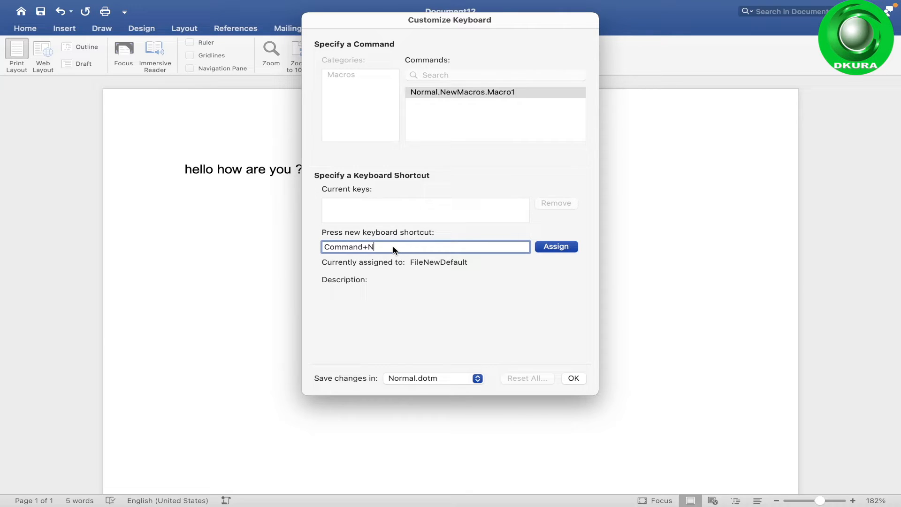
pyautogui.click(547, 247)
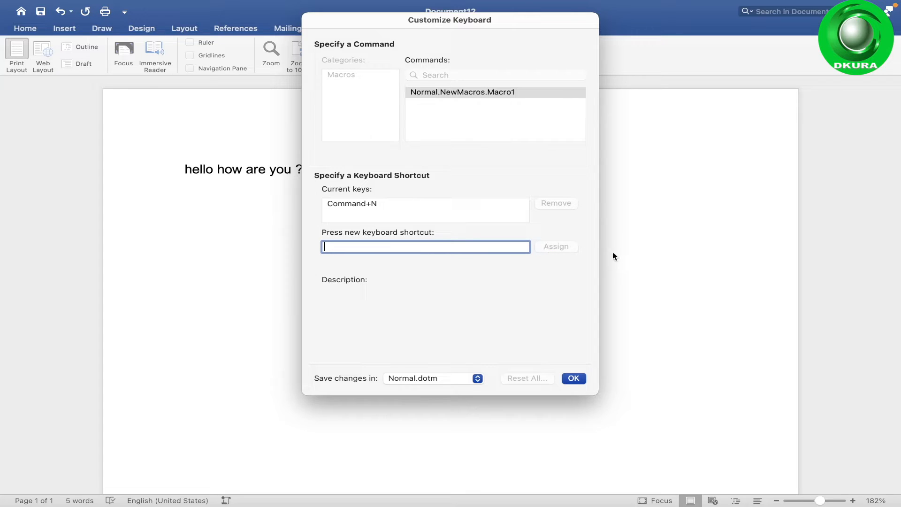
pyautogui.click(574, 378)
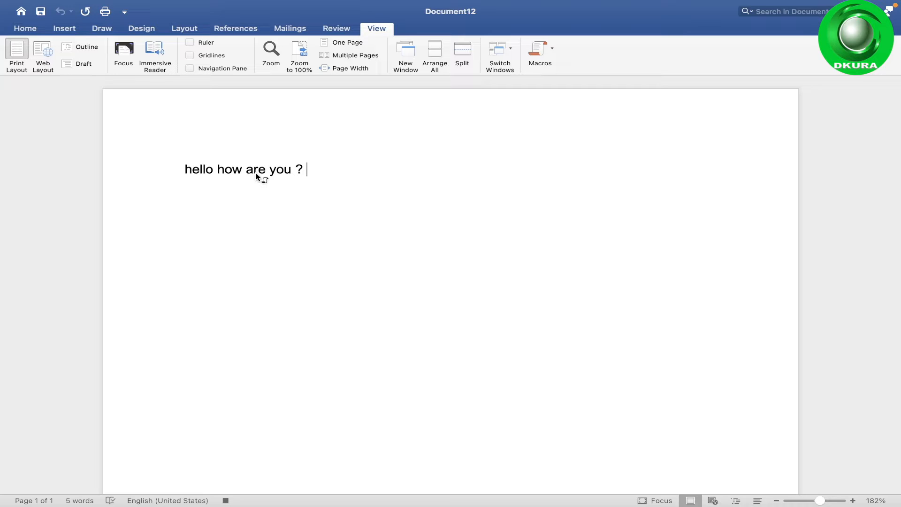
# Set the font to Preeti and the font size to 18 while the macro is recording.
pyautogui.click(24, 27)
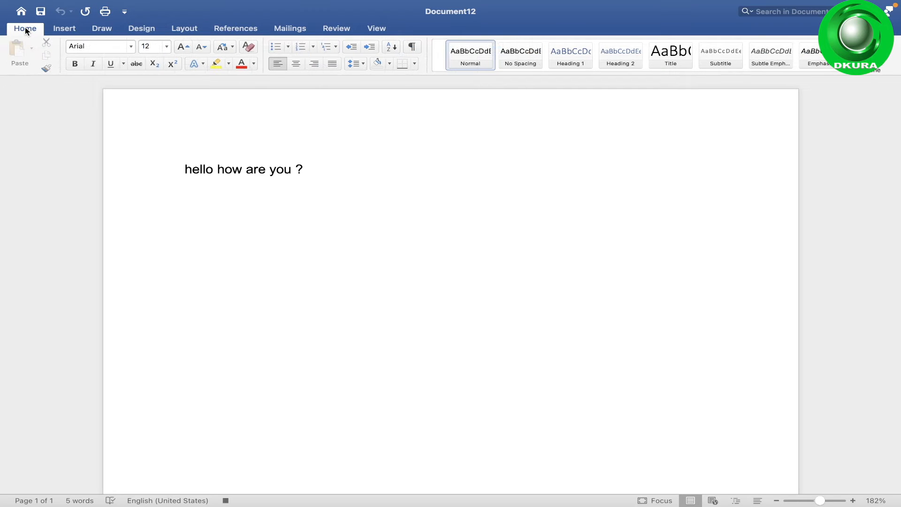
pyautogui.click(130, 48)
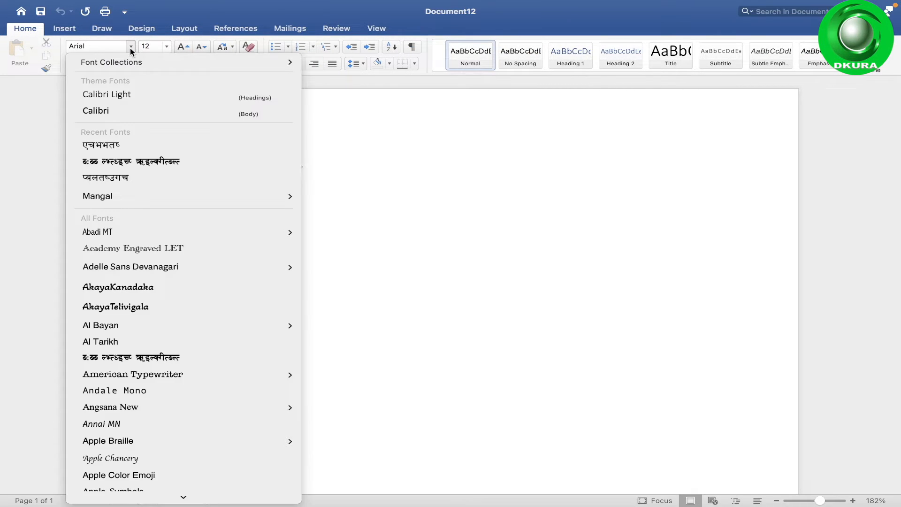
pyautogui.click(96, 47)
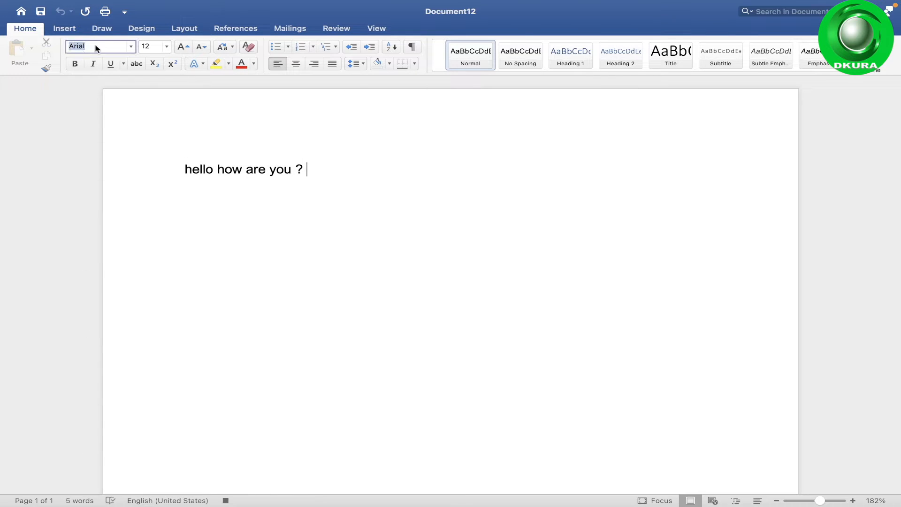
pyautogui.write('Preeti')
pyautogui.press('Return')
pyautogui.click(166, 47)
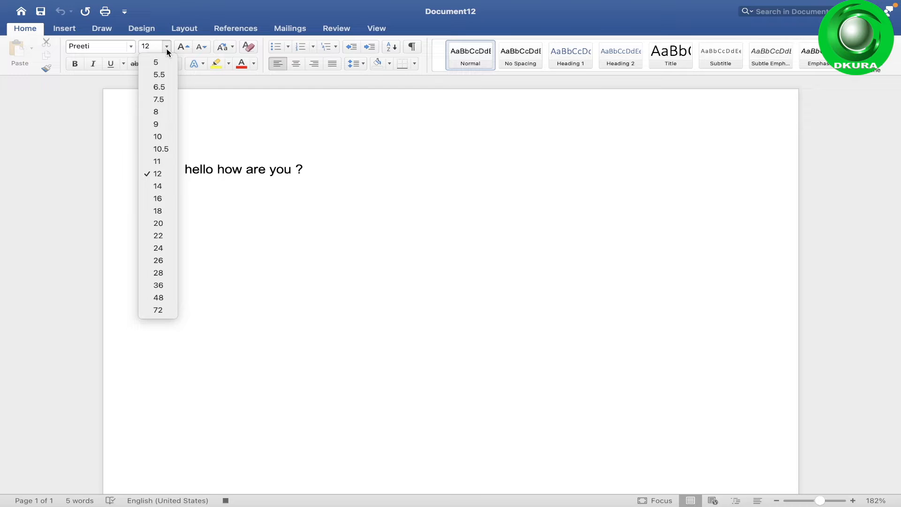
pyautogui.click(152, 215)
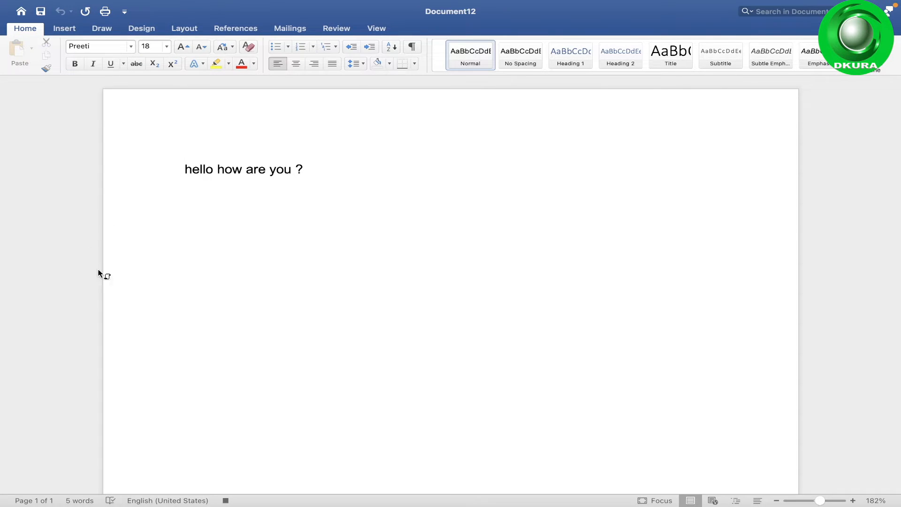
# Stop recording the macro.
pyautogui.click(372, 29)
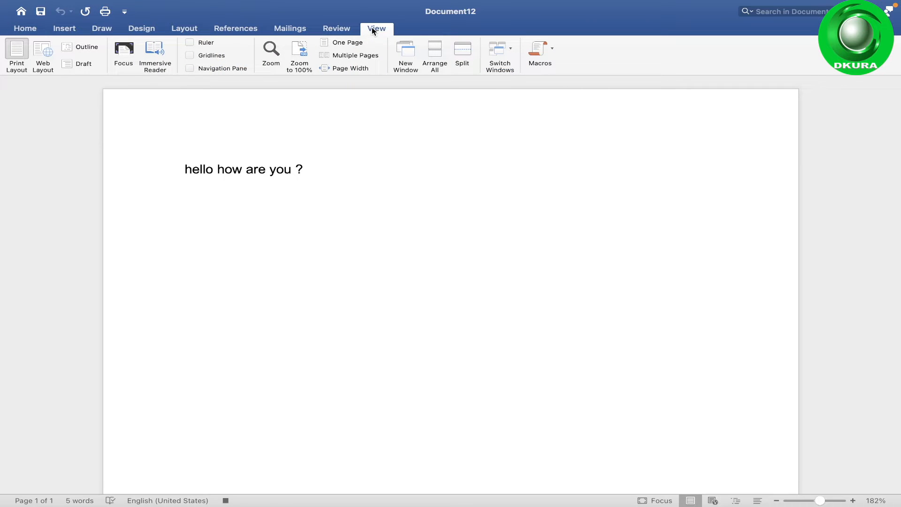
pyautogui.click(552, 52)
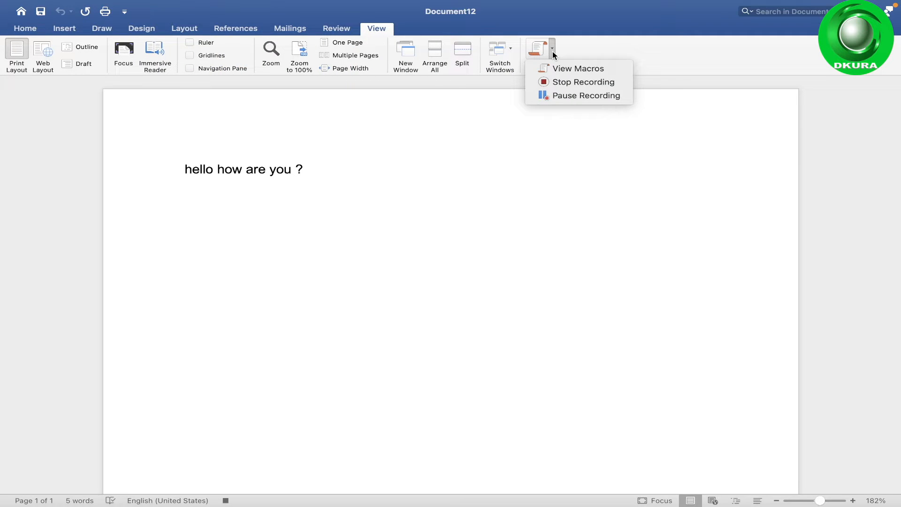
pyautogui.click(570, 82)
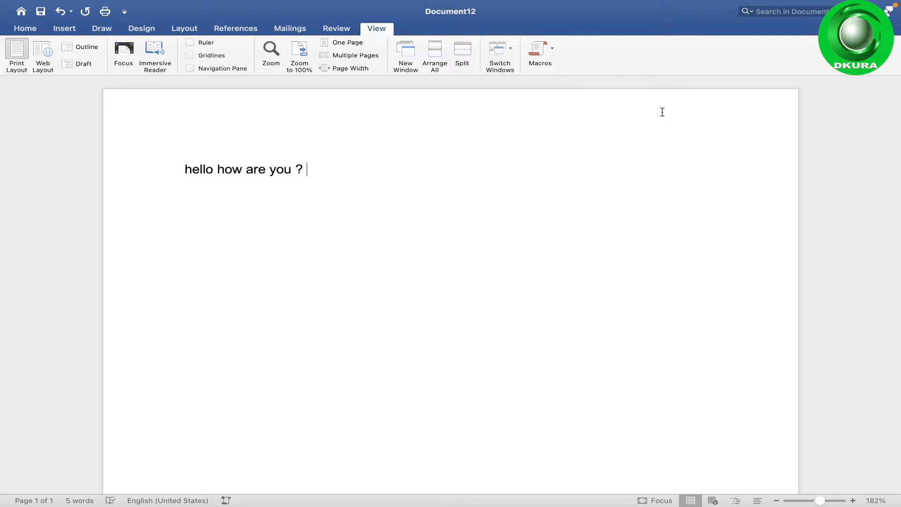
# Put the cursor back after the sample line and close the document without saving its changes.
pyautogui.click(25, 28)
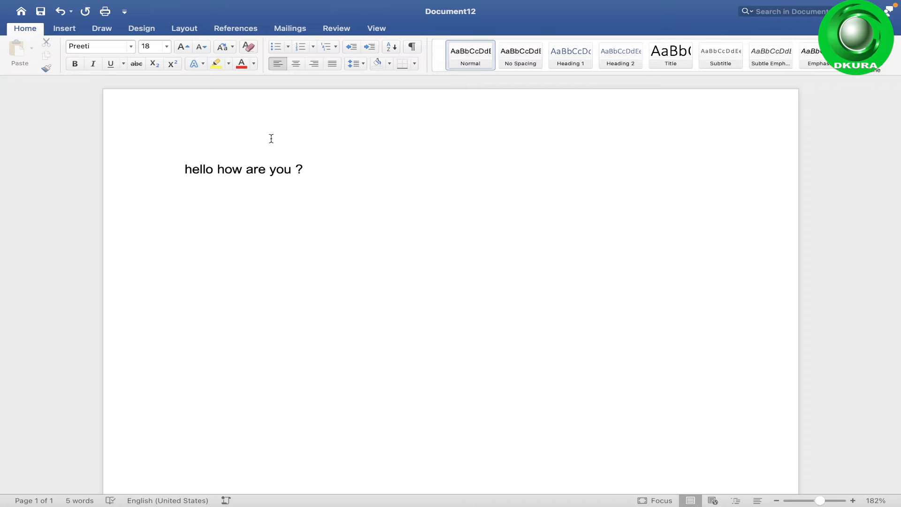
pyautogui.click(326, 165)
pyautogui.moveTo(9, 1)
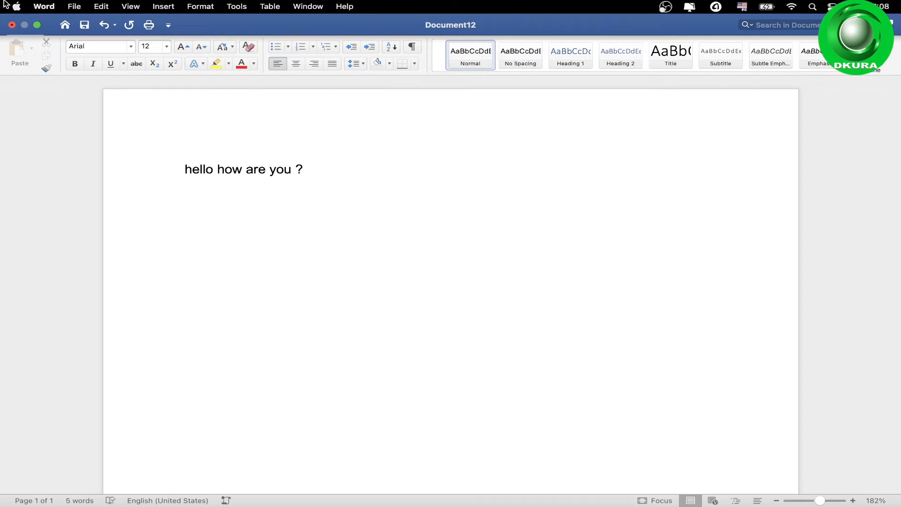
pyautogui.click(12, 26)
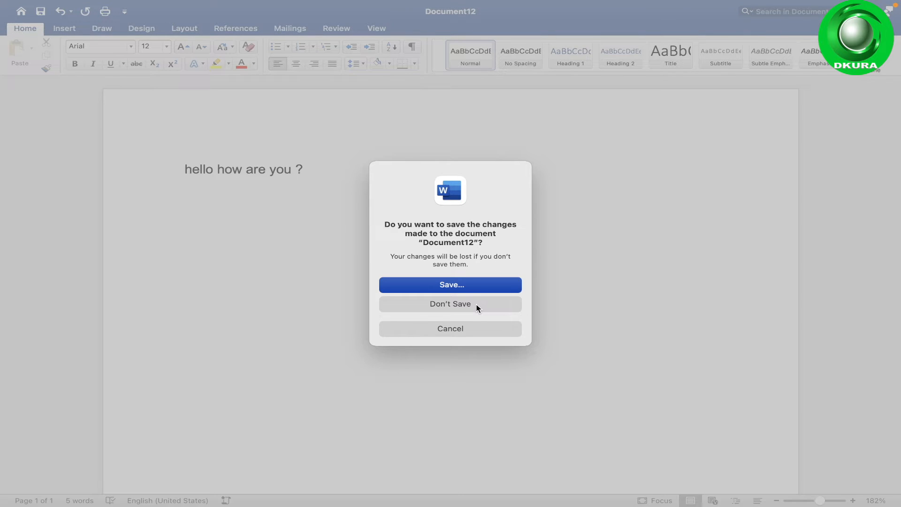
pyautogui.click(477, 308)
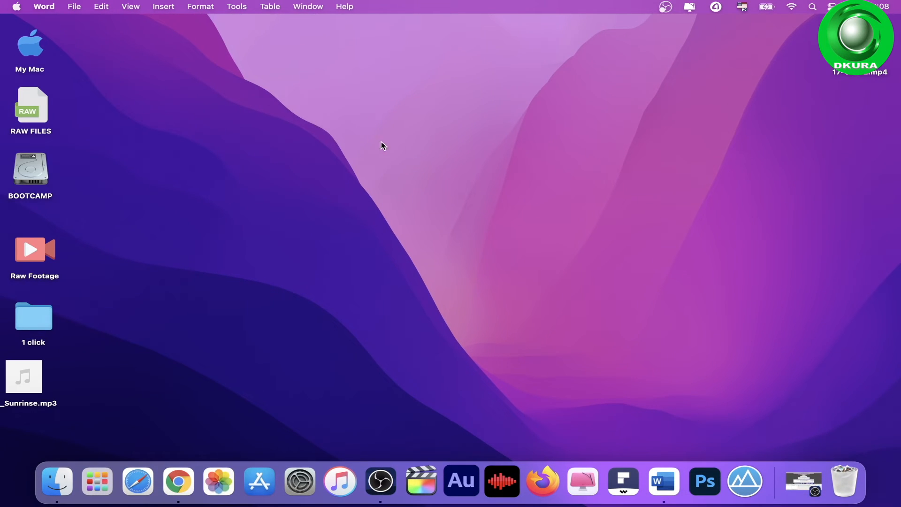
# Reopen Word from the desktop with a new blank document and show its window in full screen.
pyautogui.click(550, 243)
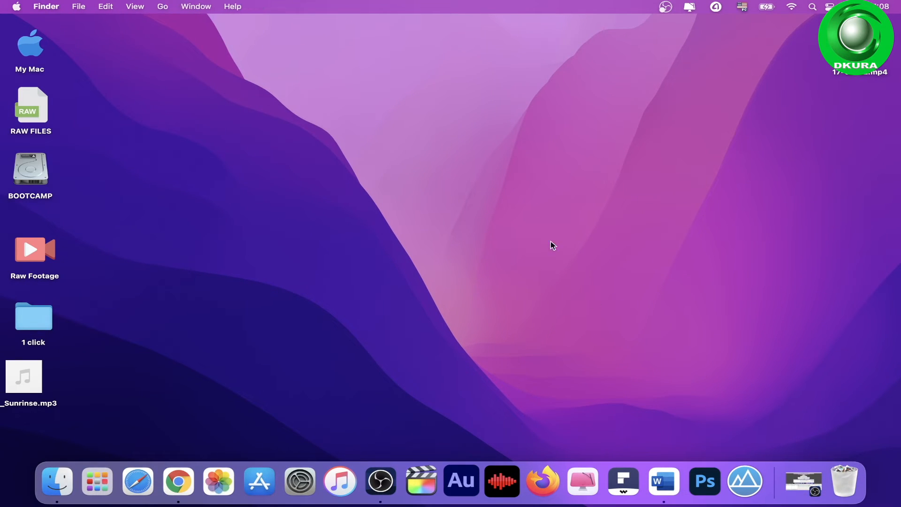
pyautogui.click(663, 478)
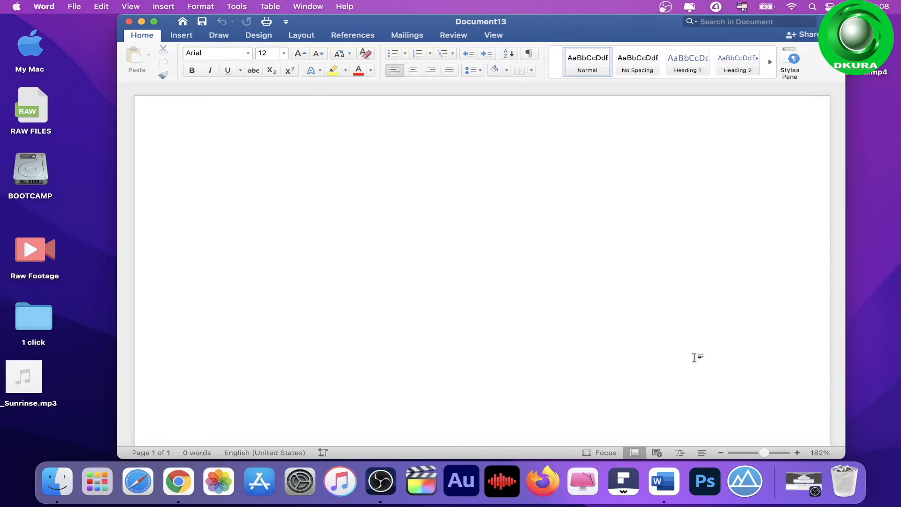
pyautogui.click(153, 22)
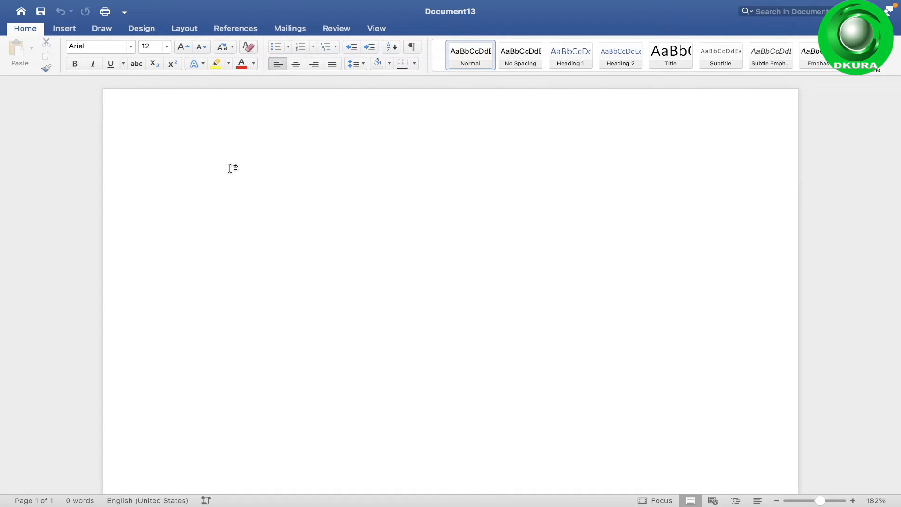
# Write "hello how are you ?" followed by "के छ खबर" in Preeti 18, applied with the recorded macro.
pyautogui.write('hello how ')
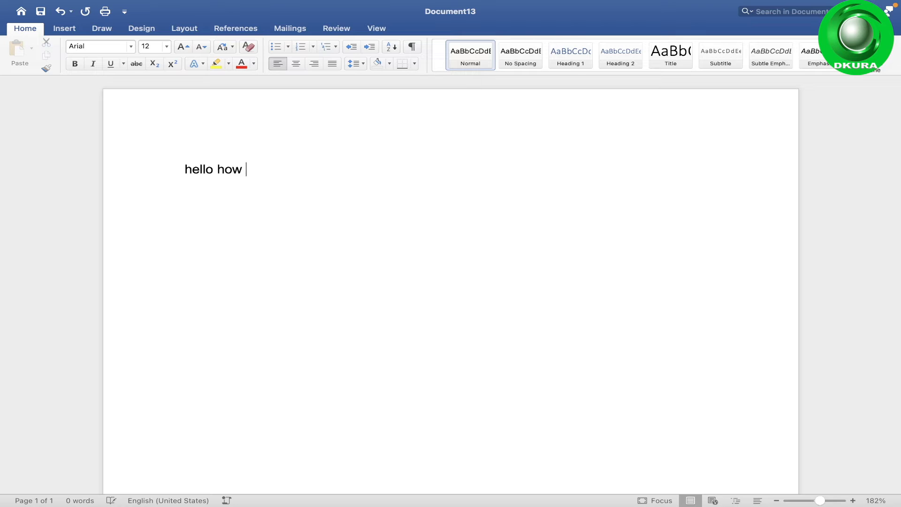
pyautogui.write('are you ?')
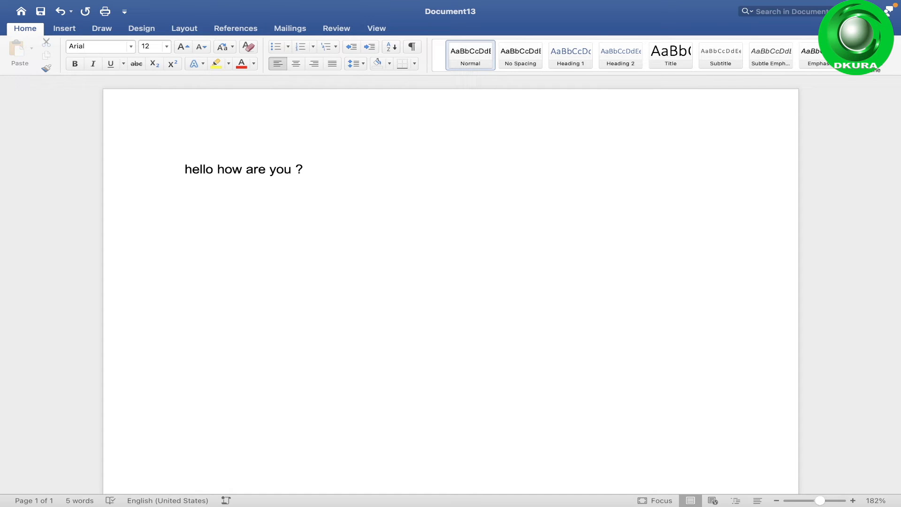
pyautogui.hotkey('ctrl', 'p')
pyautogui.write('के छ खबर')
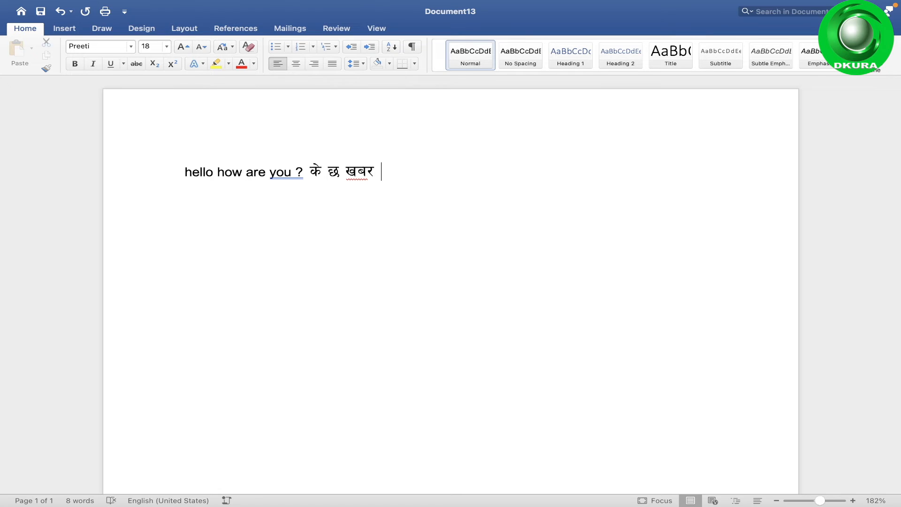
# Reset the character formatting to the default Arial 12 and add "how are you" after the Nepali text.
pyautogui.hotkey('ctrl', 'space')
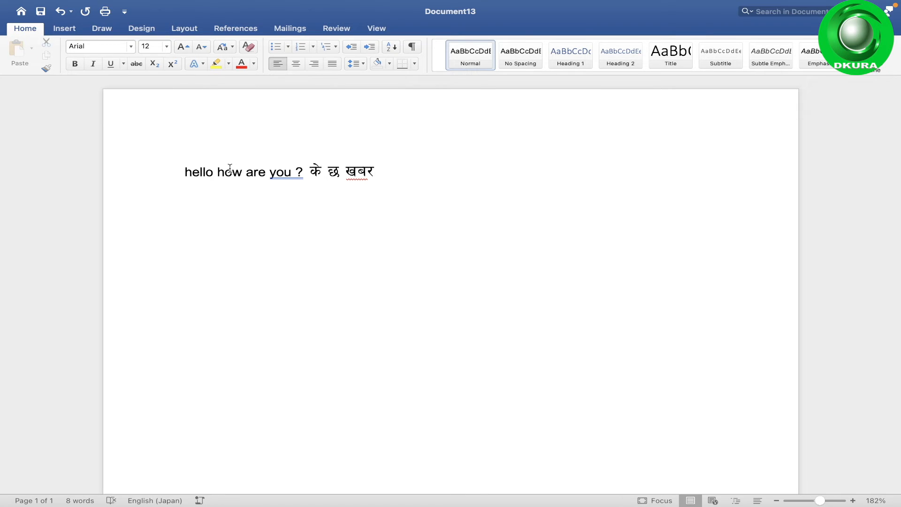
pyautogui.write('how are y')
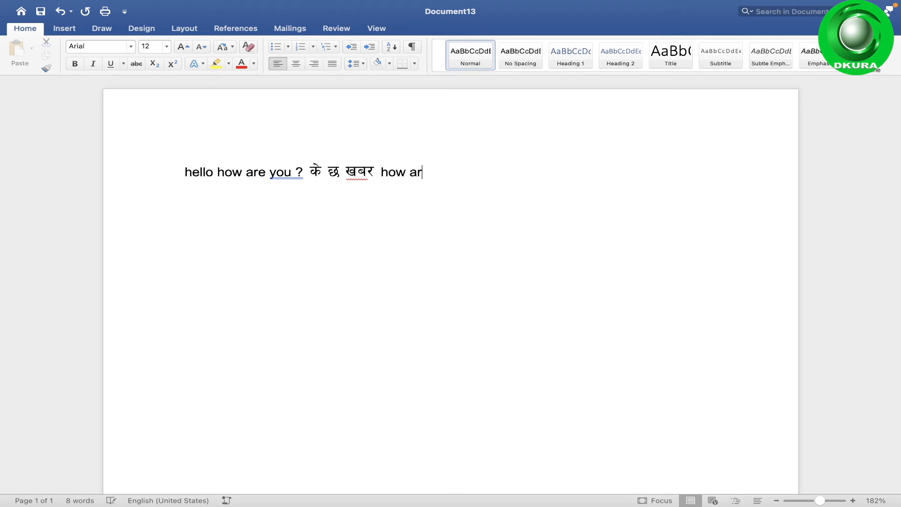
pyautogui.write('ou')
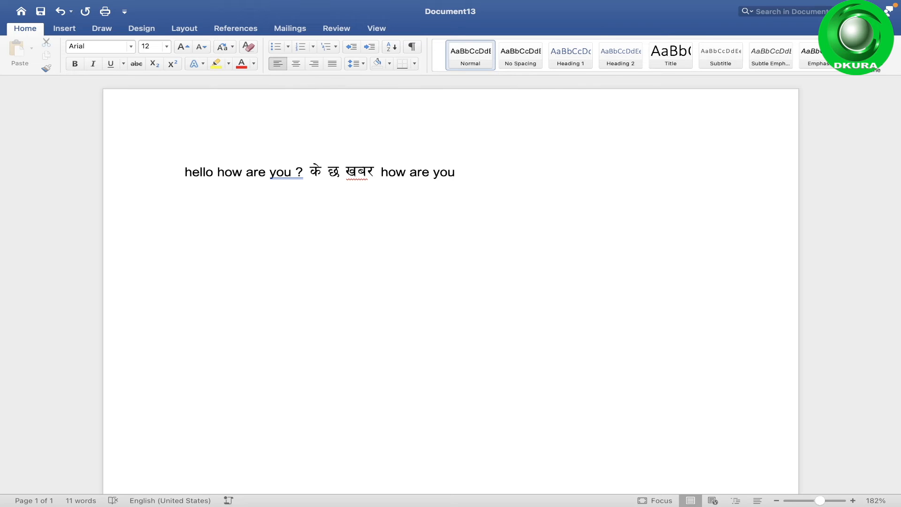
# Apply Preeti 18 with the recorded macro again and add "के गर्दै ?" at the end of the line.
pyautogui.hotkey('ctrl', 'p')
pyautogui.write('s ub}')
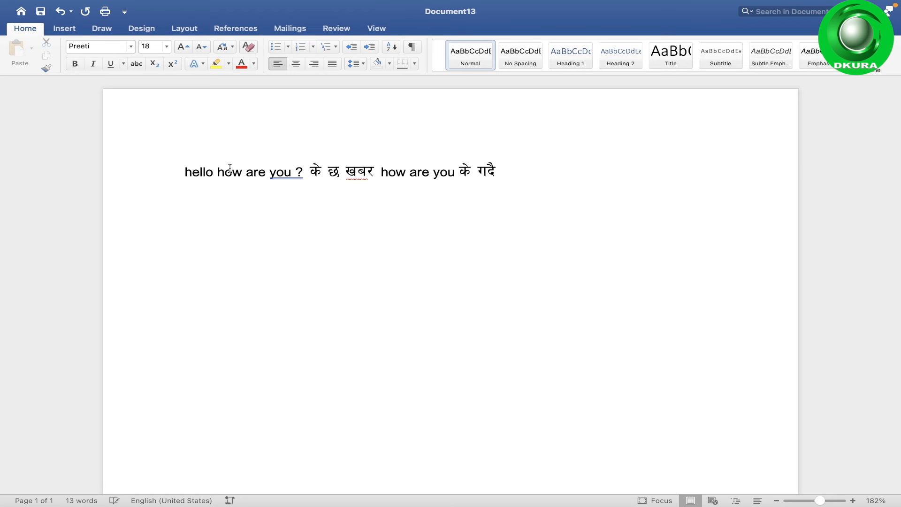
pyautogui.write('{ ')
pyautogui.write('?')
pyautogui.moveTo(531, 172); pyautogui.dragTo(124, 164)
pyautogui.click(463, 241)
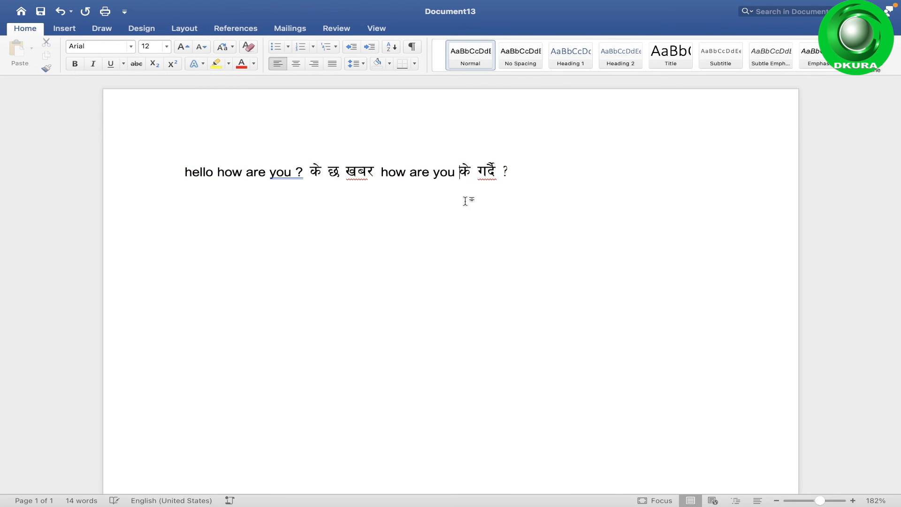